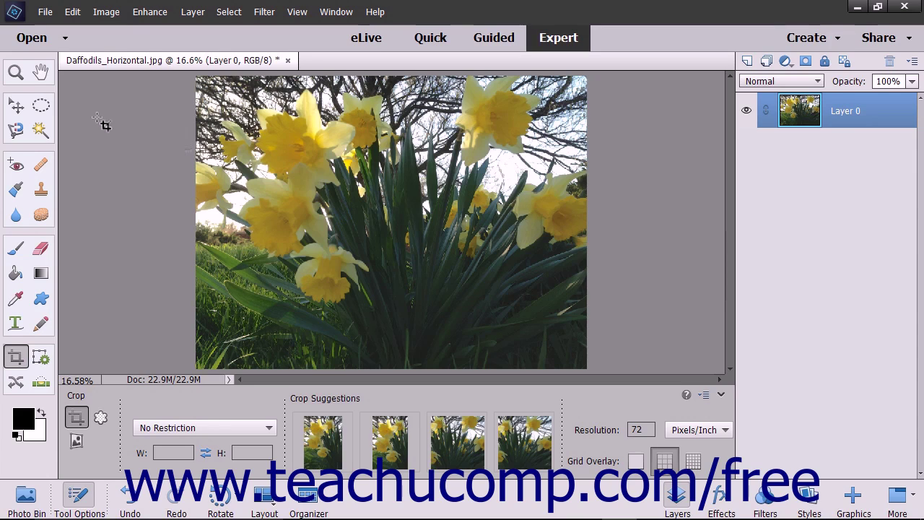
Open the Image menu to reveal the Transform commands for the daffodil layer.
{"action": "left_click", "coordinate": [106, 11]}
{"action": "mouse_move", "coordinate": [121, 42]}
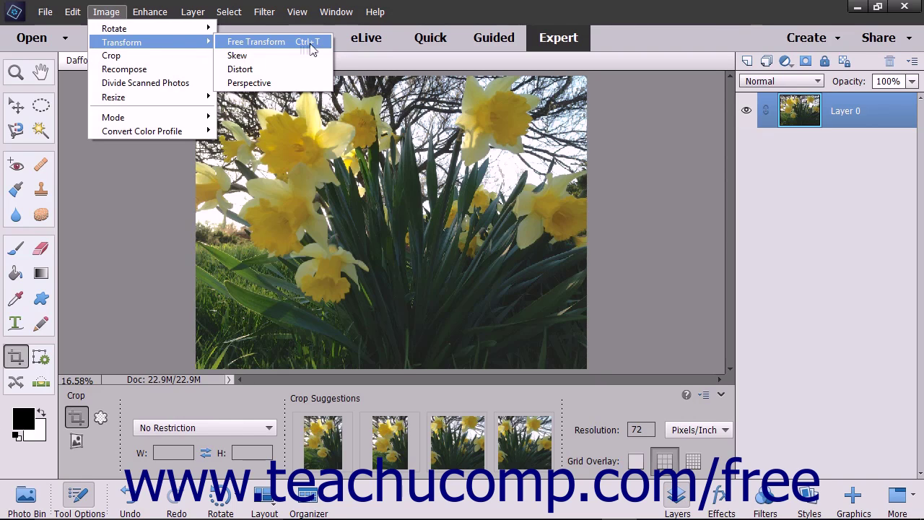
Start Free Transform on the daffodil layer, showing 100% width and height and 0.00° angle.
{"action": "left_click", "coordinate": [310, 46]}
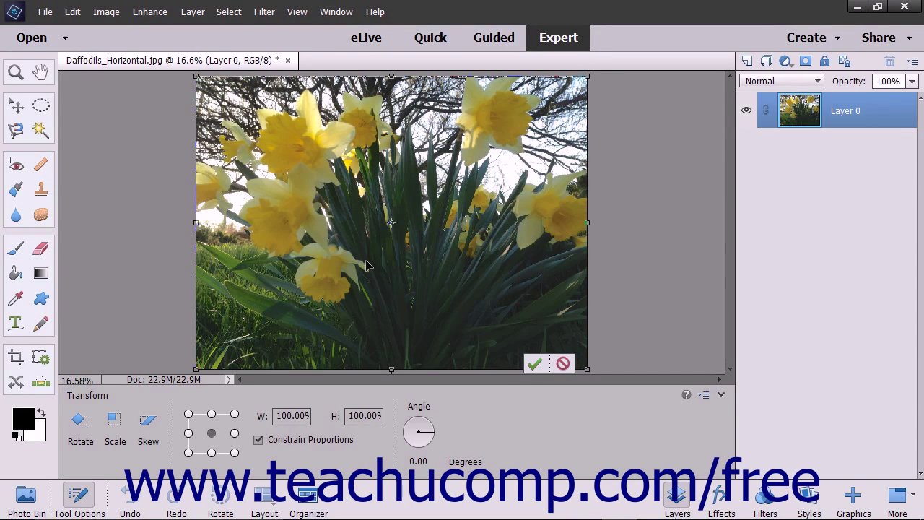
Try the top-right reference point, return it to centre, and inspect the scale fields.
{"action": "left_click", "coordinate": [236, 417]}
{"action": "left_click", "coordinate": [212, 434]}
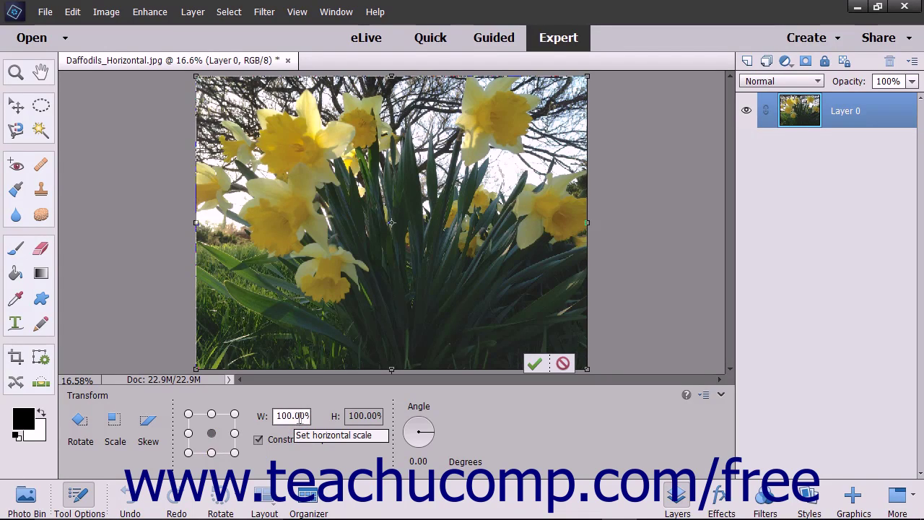
{"action": "left_click", "coordinate": [360, 415]}
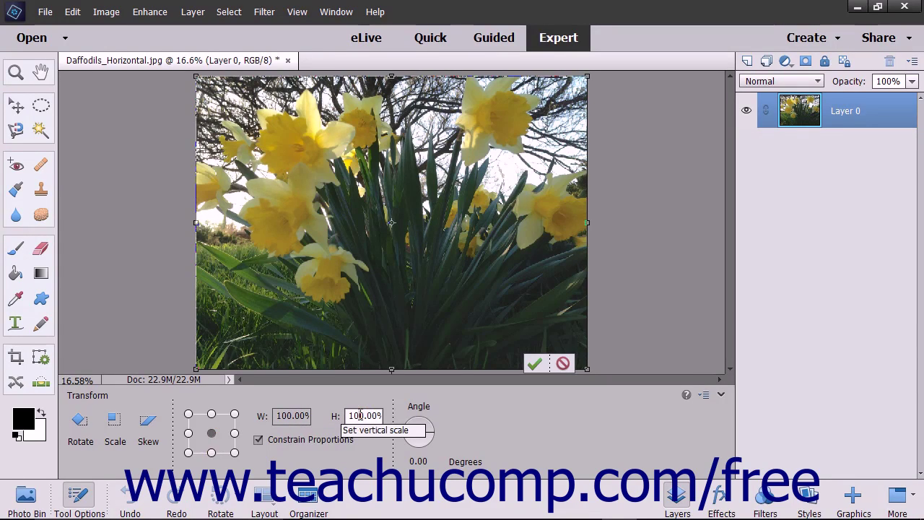
{"action": "left_click", "coordinate": [287, 416]}
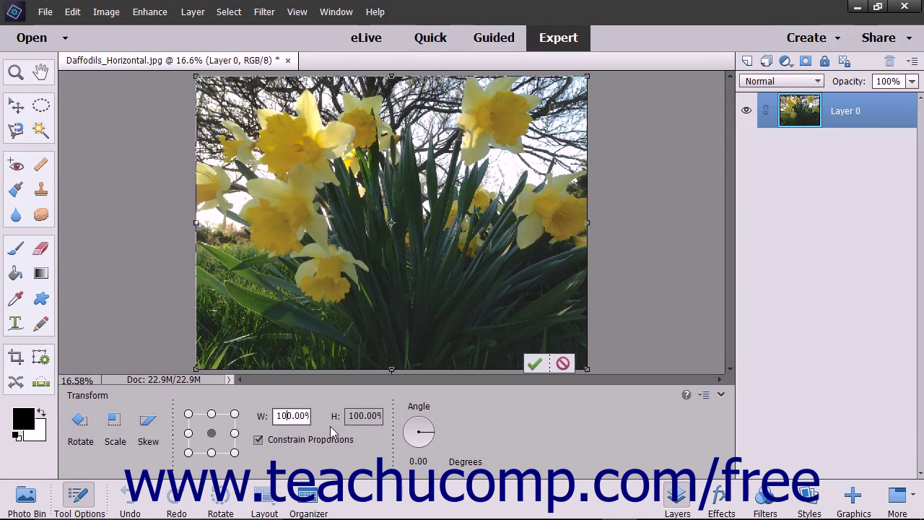
Trial-rotate the photo to −16°, reset the angle to 0, and cancel the transform.
{"action": "left_click", "coordinate": [433, 435]}
{"action": "left_click_drag", "start_coordinate": [433, 435], "coordinate": [432, 436]}
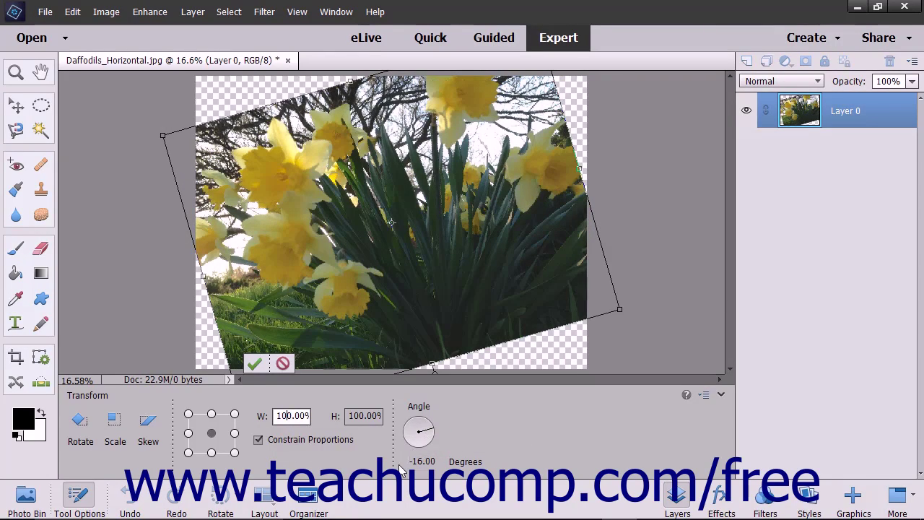
{"action": "left_click", "coordinate": [422, 461]}
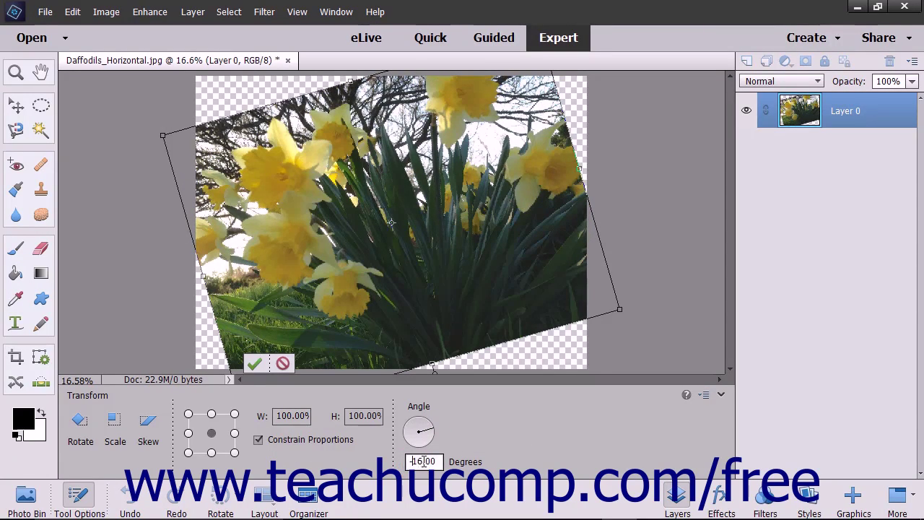
{"action": "double_click", "coordinate": [423, 461]}
{"action": "type", "text": "0"}
{"action": "key", "text": "Return"}
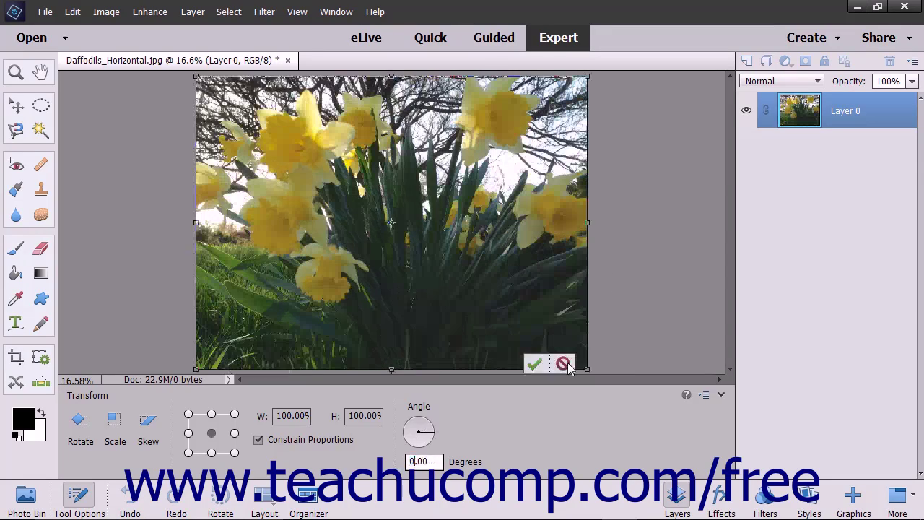
{"action": "left_click", "coordinate": [568, 362]}
{"action": "left_click", "coordinate": [109, 12]}
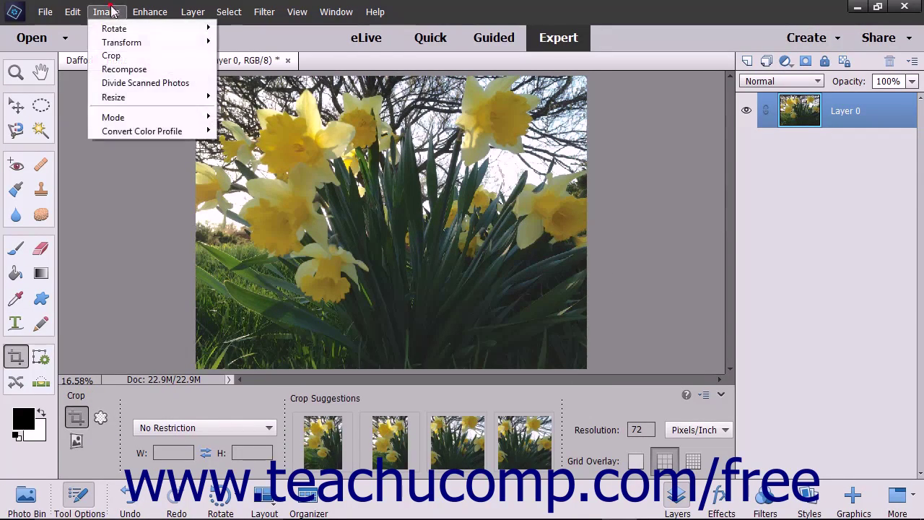
Trial-stretch the photo wider to the left, discard it, and restart Free Transform with Ctrl+T.
{"action": "left_click", "coordinate": [228, 42]}
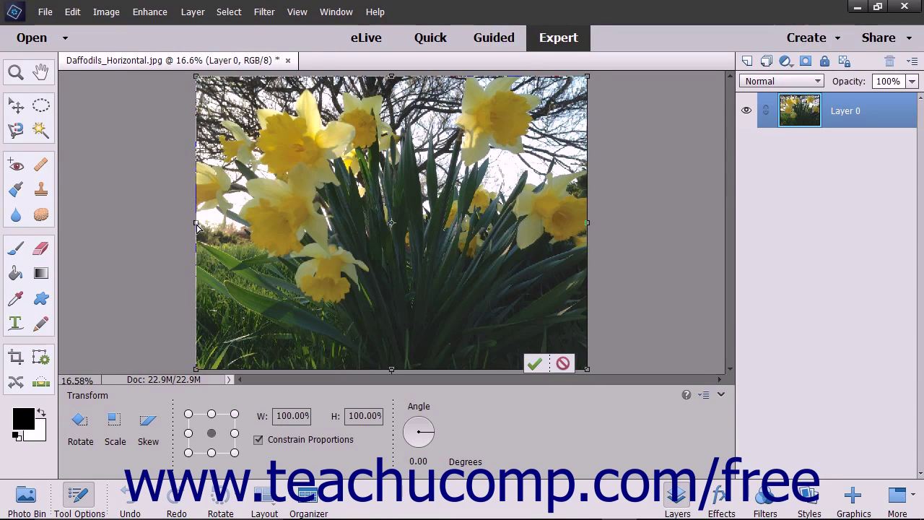
{"action": "left_click_drag", "start_coordinate": [198, 225], "coordinate": [84, 231]}
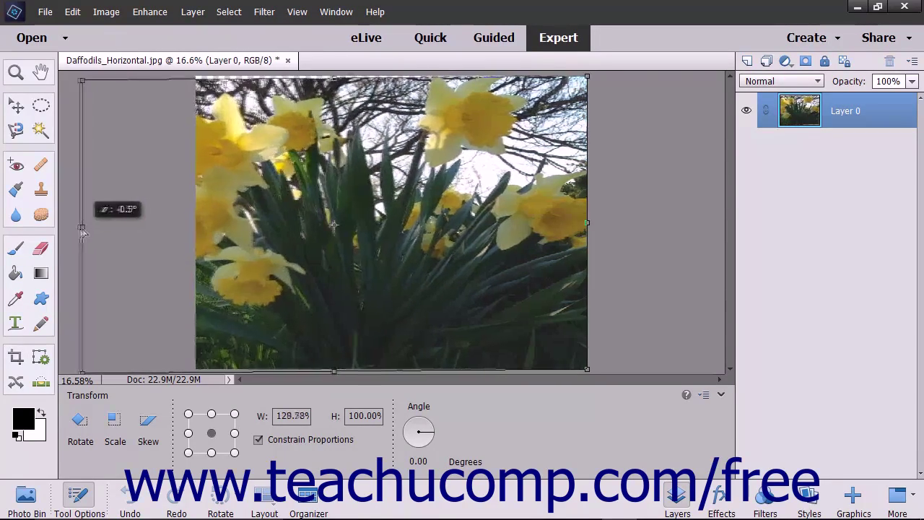
{"action": "left_click", "coordinate": [121, 360]}
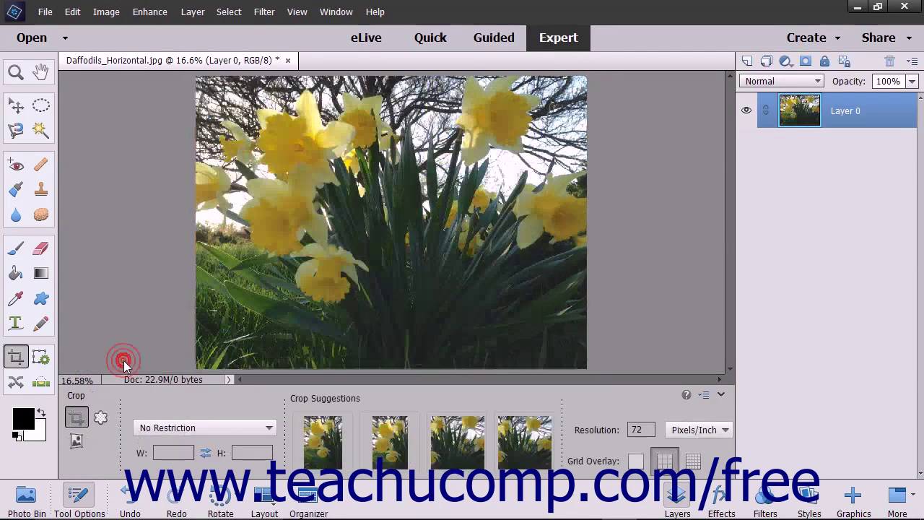
{"action": "key", "text": "ctrl+t"}
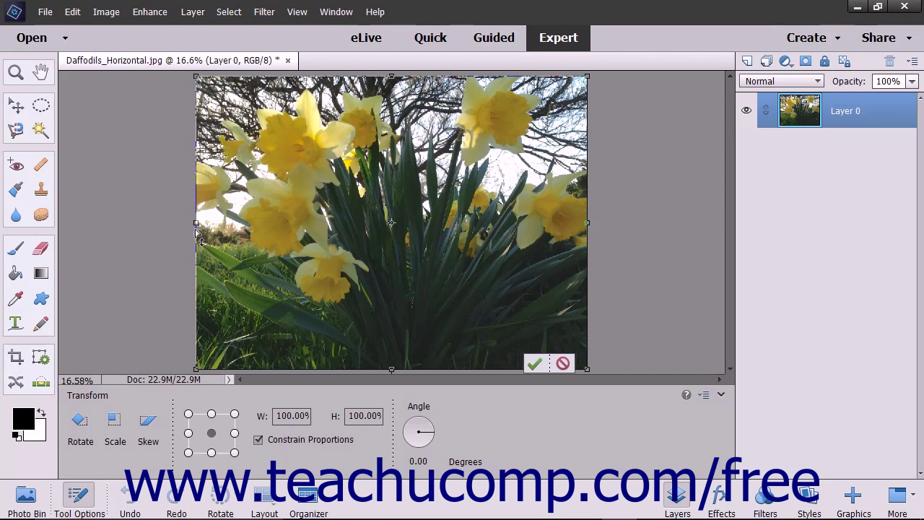
Switch Free Transform to Skew mode, trying and cancelling two left-edge slants.
{"action": "left_click_drag", "start_coordinate": [202, 236], "coordinate": [205, 363]}
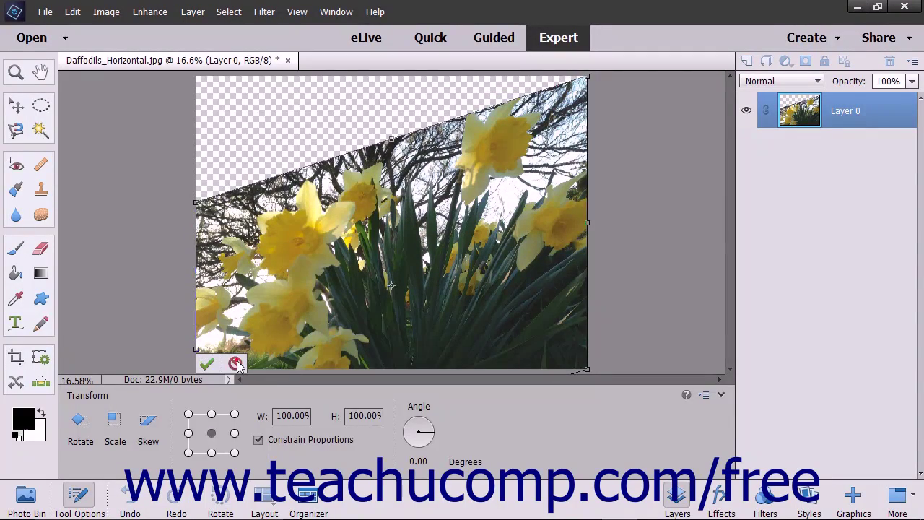
{"action": "left_click", "coordinate": [231, 363]}
{"action": "left_click", "coordinate": [142, 426]}
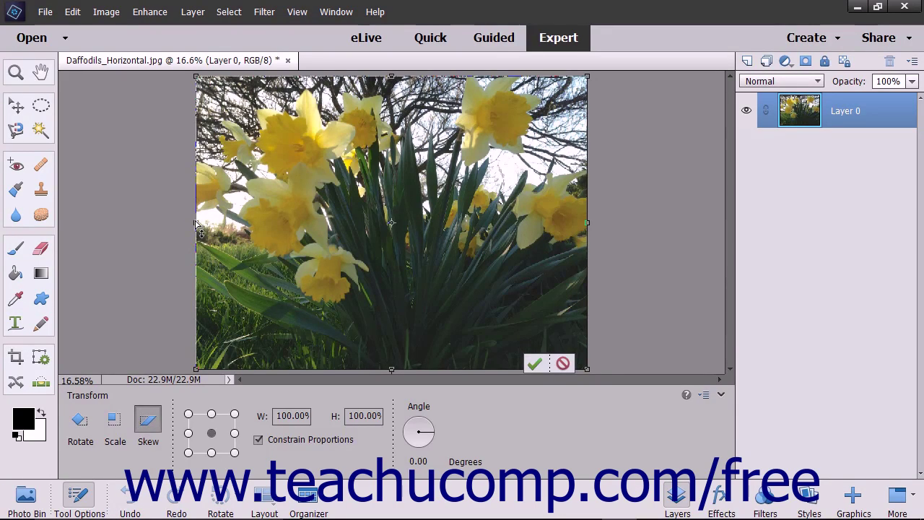
{"action": "left_click_drag", "start_coordinate": [197, 224], "coordinate": [193, 330]}
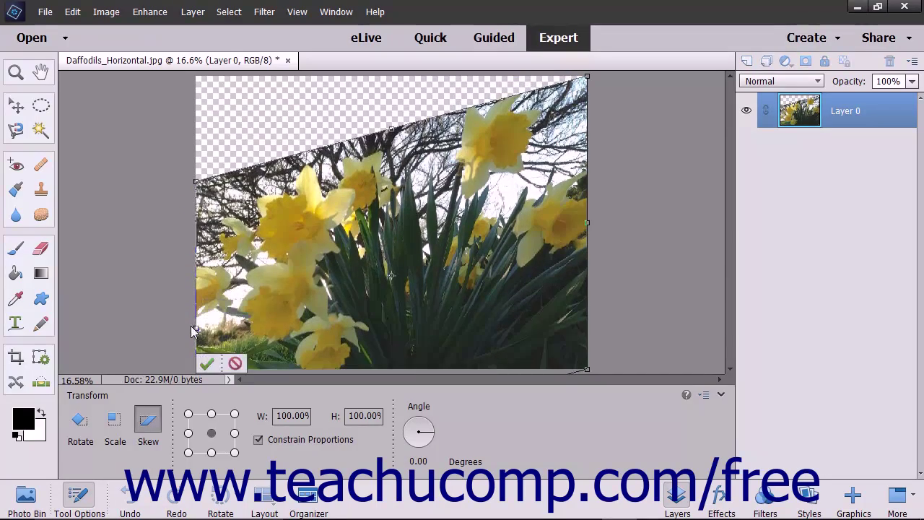
{"action": "left_click", "coordinate": [235, 363]}
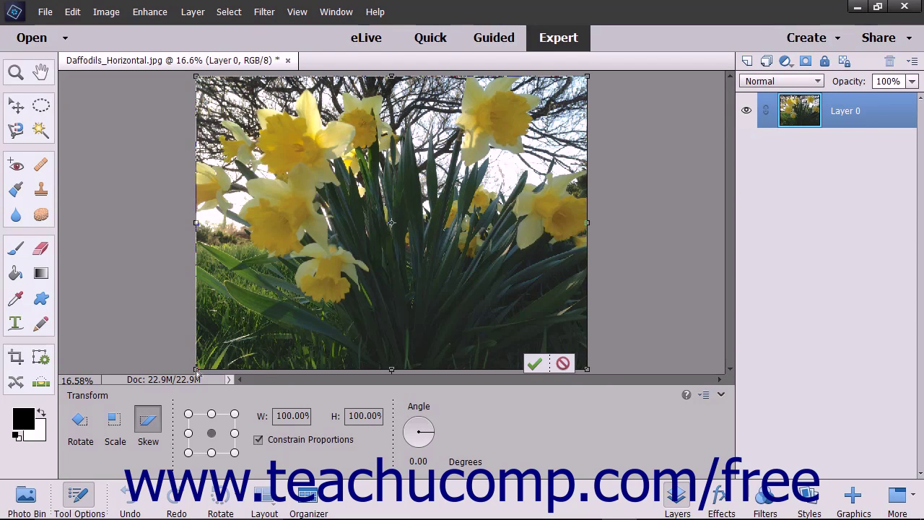
Skew the layer from its bottom-left corner and rotate it to about 22.95°.
{"action": "left_click_drag", "start_coordinate": [197, 372], "coordinate": [161, 320]}
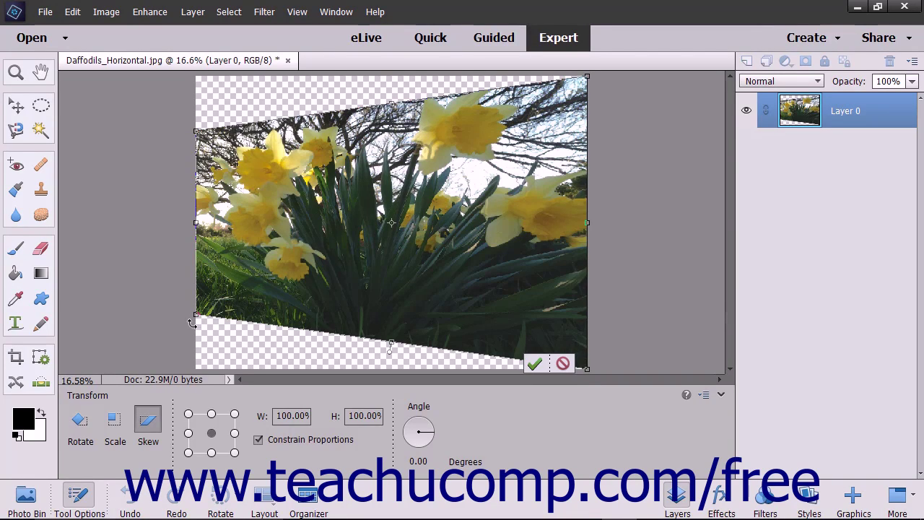
{"action": "left_click_drag", "start_coordinate": [192, 323], "coordinate": [173, 266]}
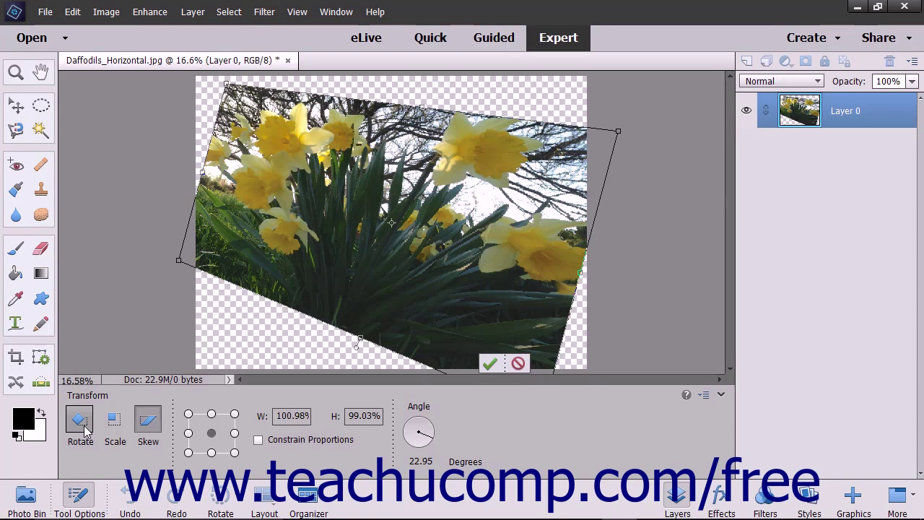
Discard the pending 22.95° skew and rotation, then trial-drag the layer down and left.
{"action": "left_click", "coordinate": [147, 423]}
{"action": "left_click", "coordinate": [117, 427]}
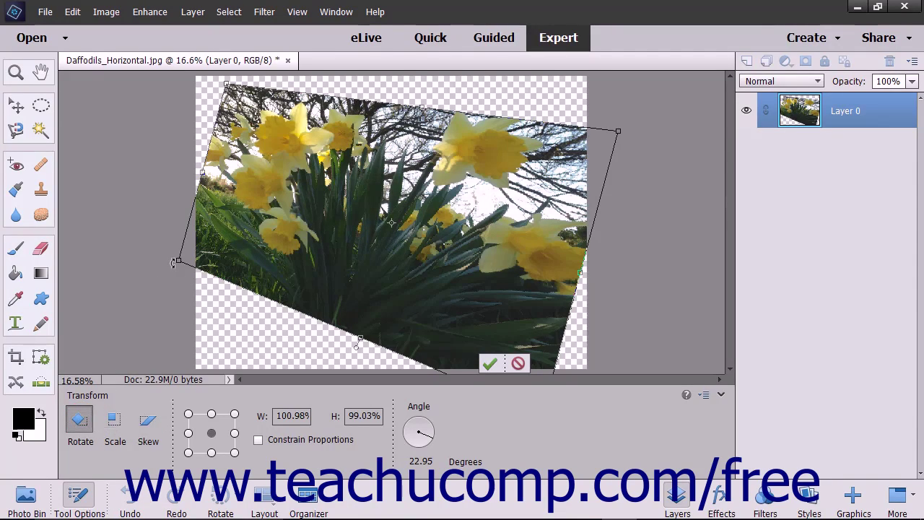
{"action": "left_click_drag", "start_coordinate": [173, 264], "coordinate": [181, 327]}
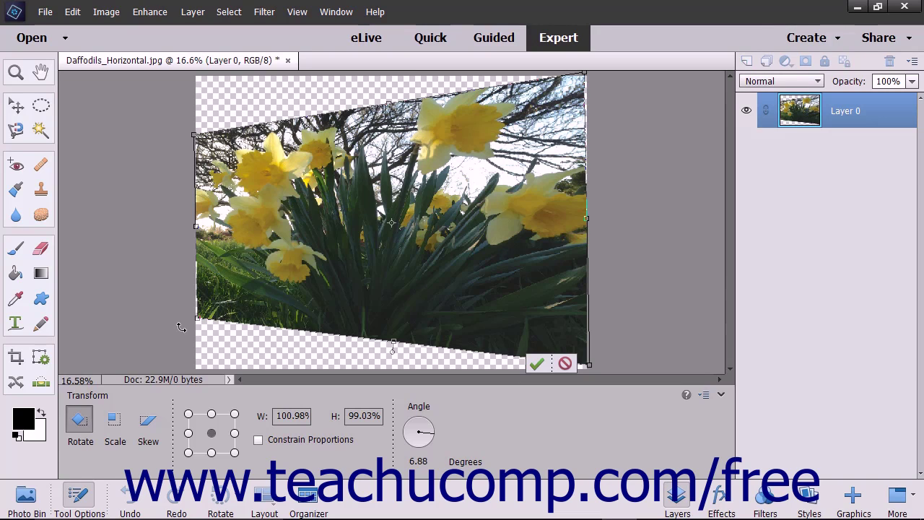
{"action": "left_click", "coordinate": [564, 364]}
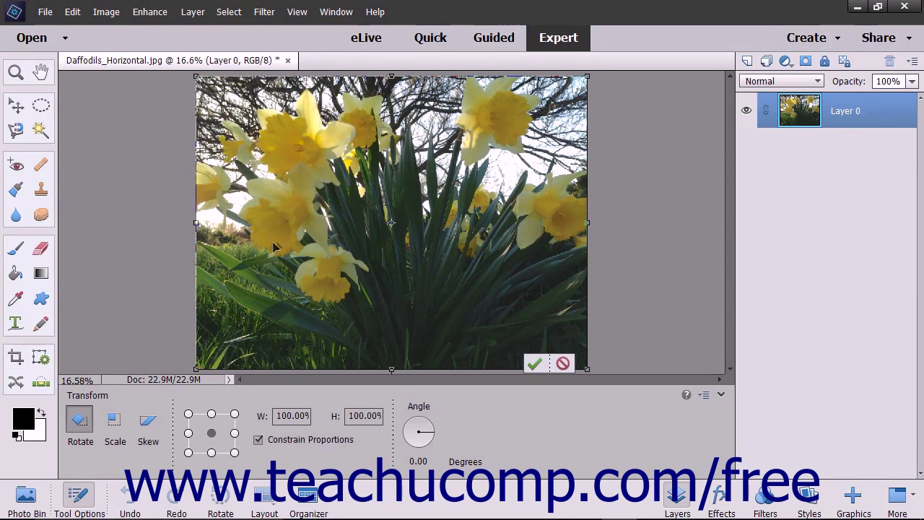
{"action": "left_click_drag", "start_coordinate": [304, 231], "coordinate": [196, 290]}
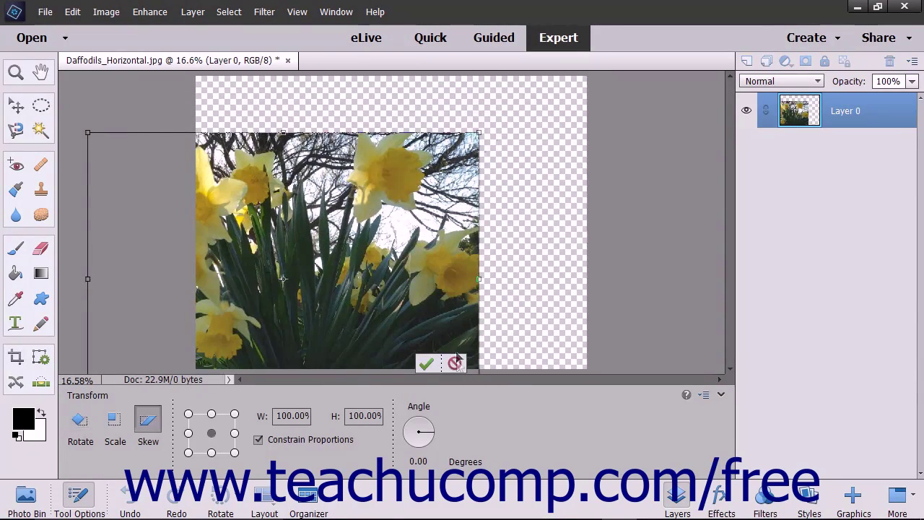
Cancel the trial move, scale the photo to 55.52% into the top-right corner, and commit.
{"action": "left_click", "coordinate": [452, 361]}
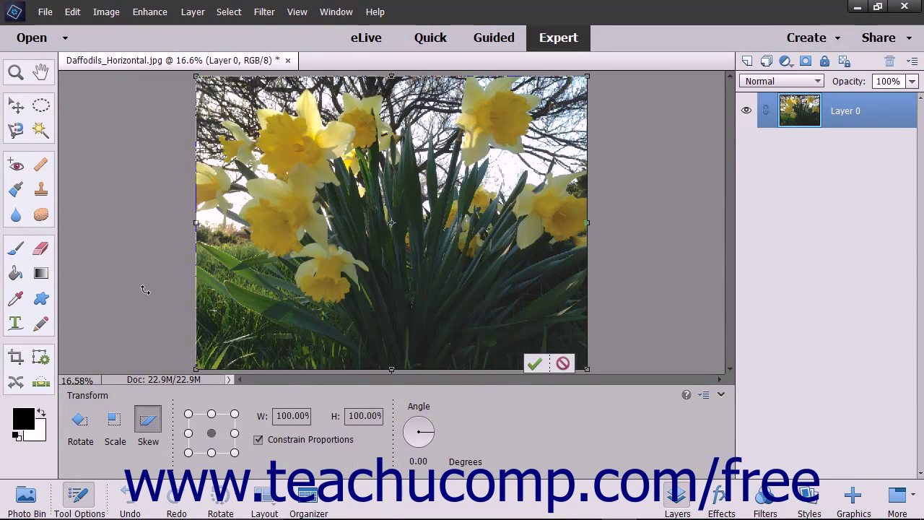
{"action": "left_click", "coordinate": [112, 425]}
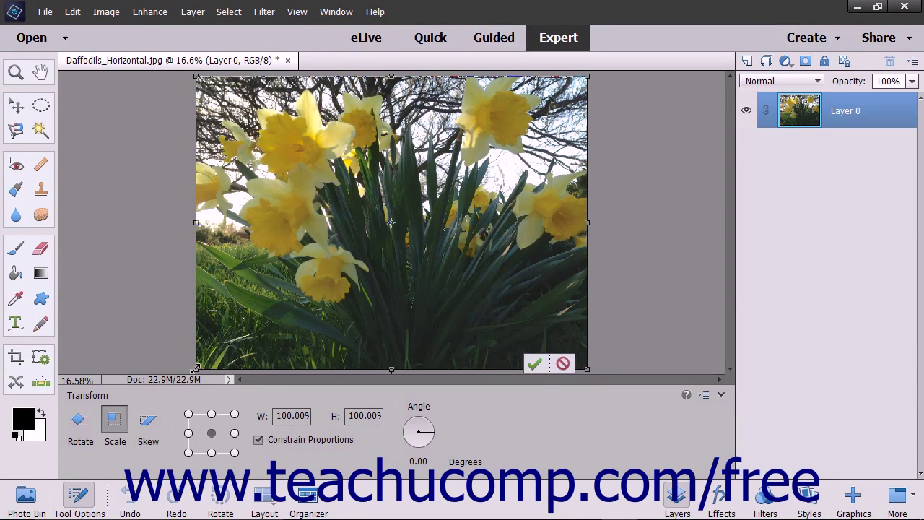
{"action": "left_click_drag", "start_coordinate": [196, 368], "coordinate": [366, 234]}
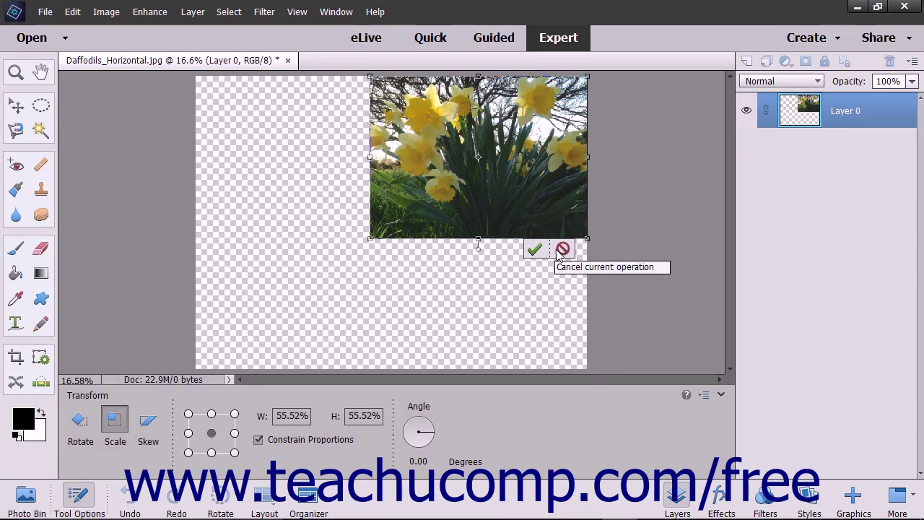
{"action": "left_click", "coordinate": [534, 249]}
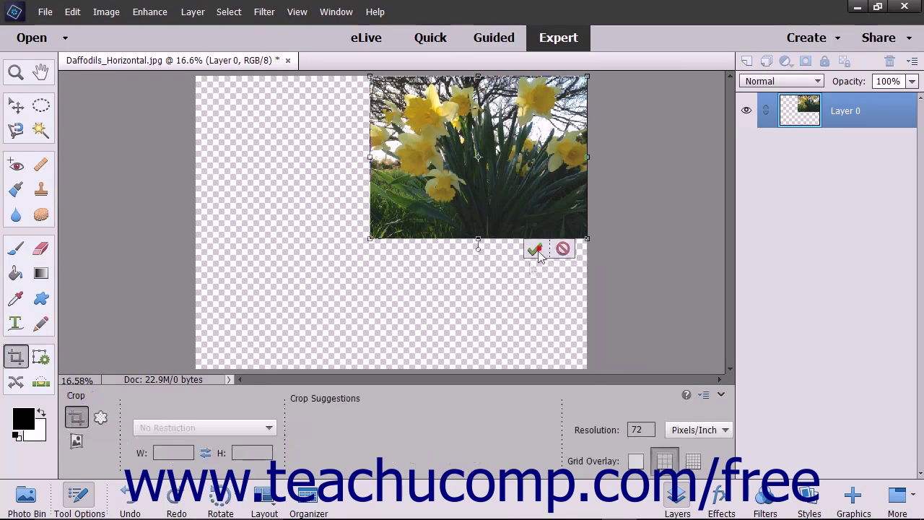